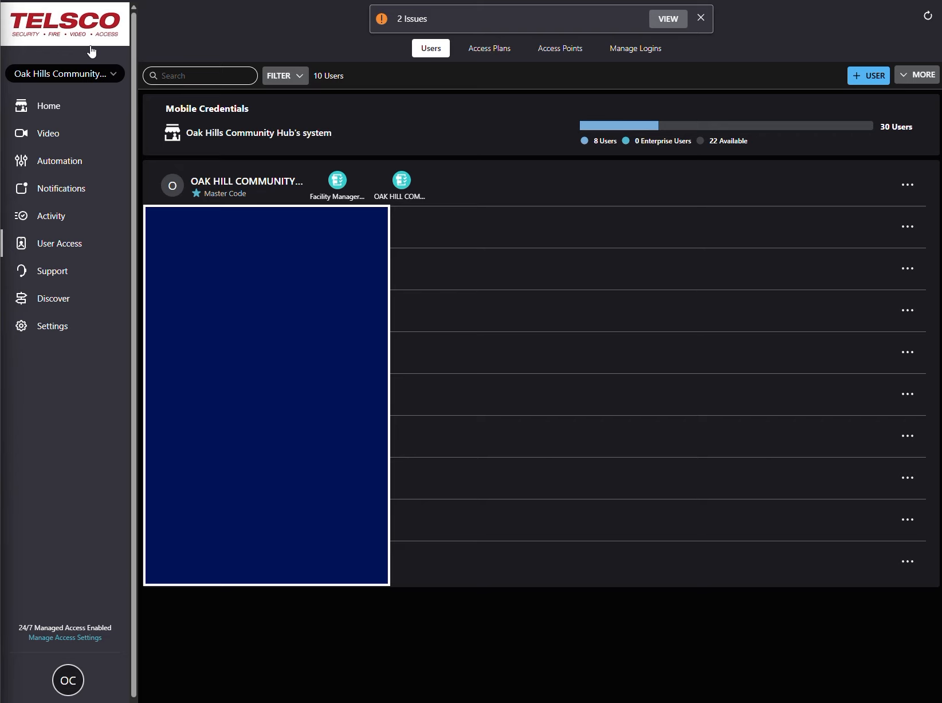
Step: Create a new user in User Access with the renter's first name and last name, followed by "(Oct 1 Rental)" after the last name
{"action": "left_click", "coordinate": [49, 241]}
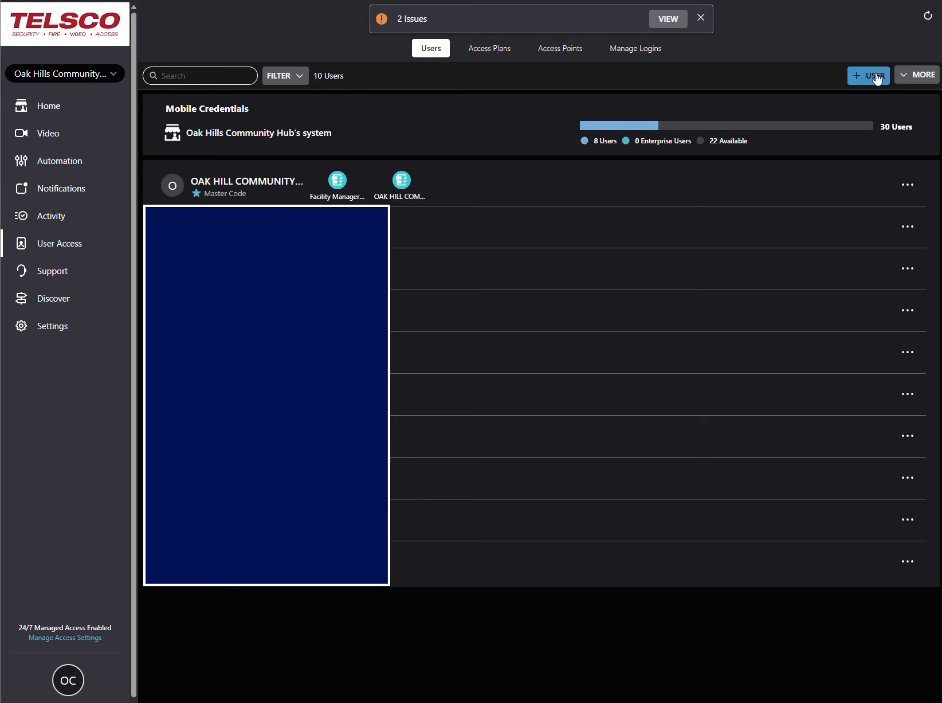
{"action": "left_click", "coordinate": [917, 75]}
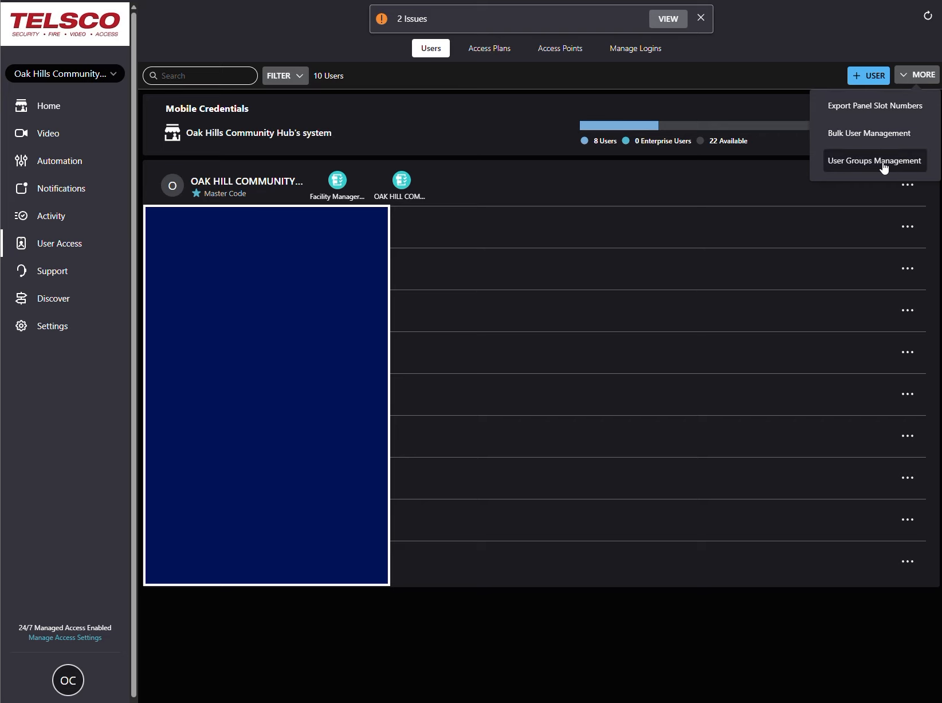
{"action": "left_click", "coordinate": [868, 75]}
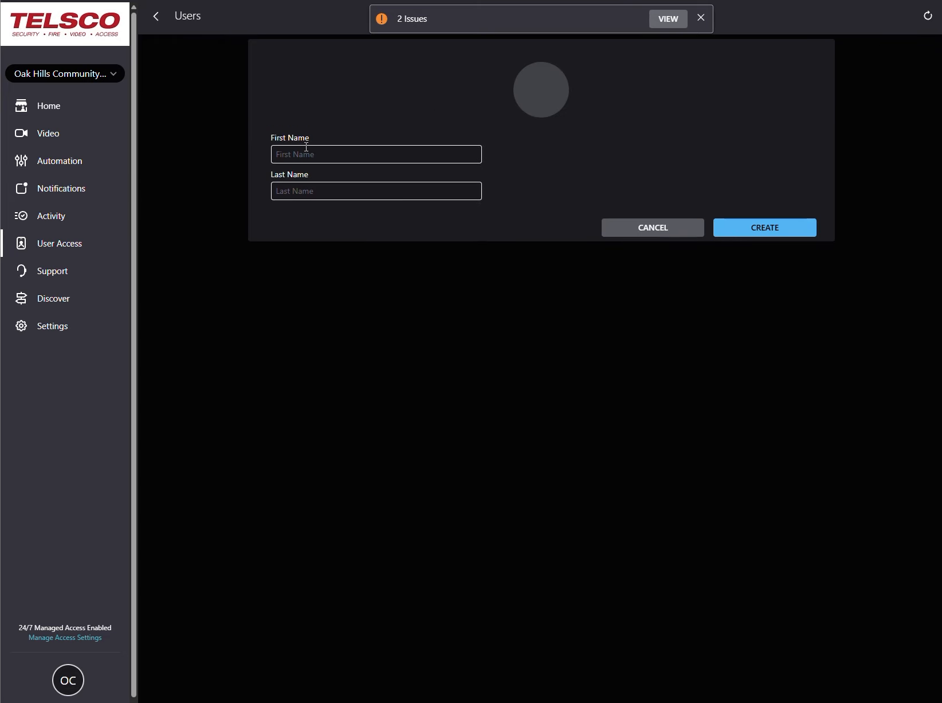
{"action": "left_click", "coordinate": [306, 148]}
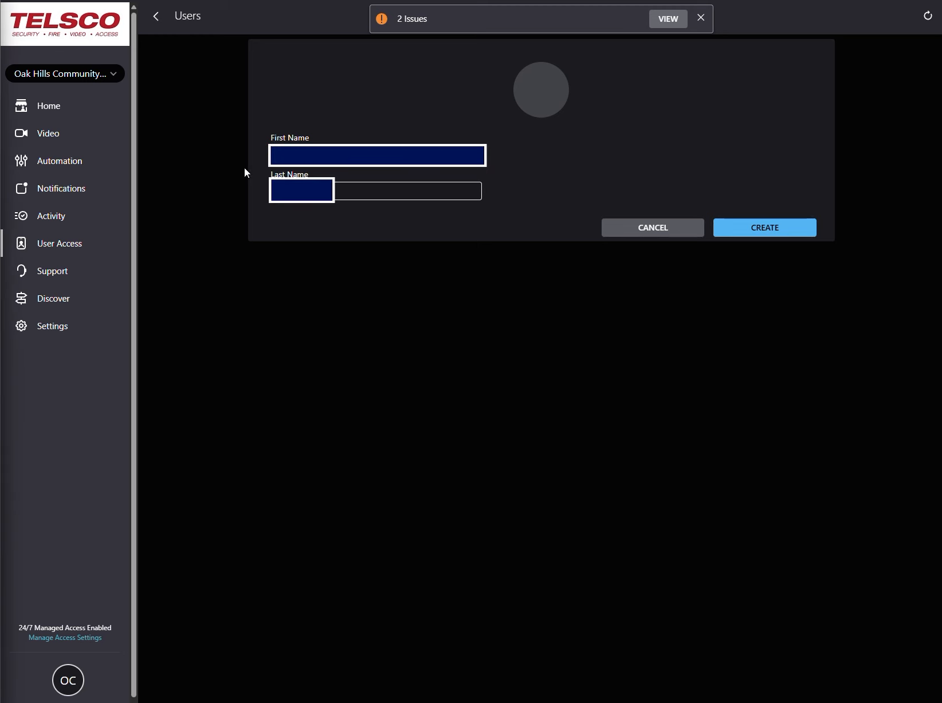
{"action": "type", "text": "M"}
{"action": "left_click", "coordinate": [382, 195]}
{"action": "type", "text": "V"}
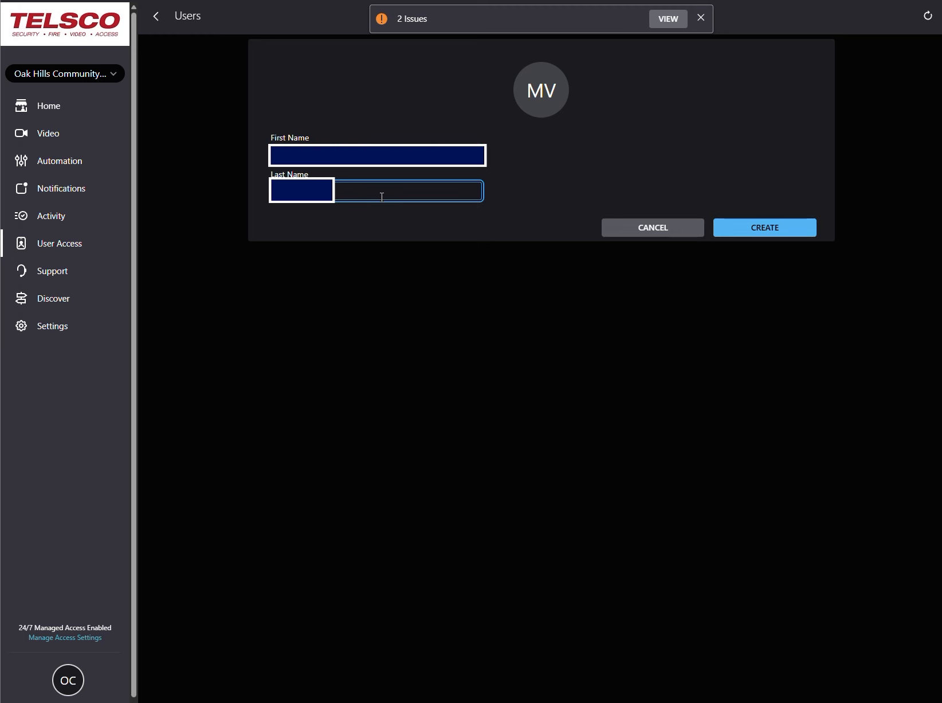
{"action": "type", "text": "(Oct "}
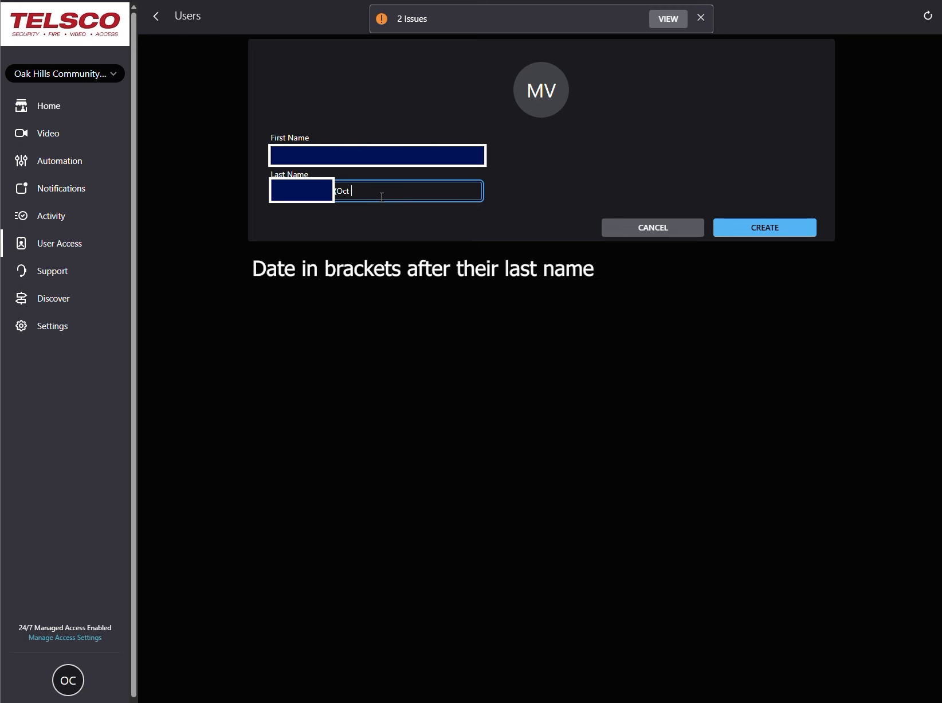
{"action": "type", "text": "1 Rental)"}
{"action": "left_click", "coordinate": [789, 233]}
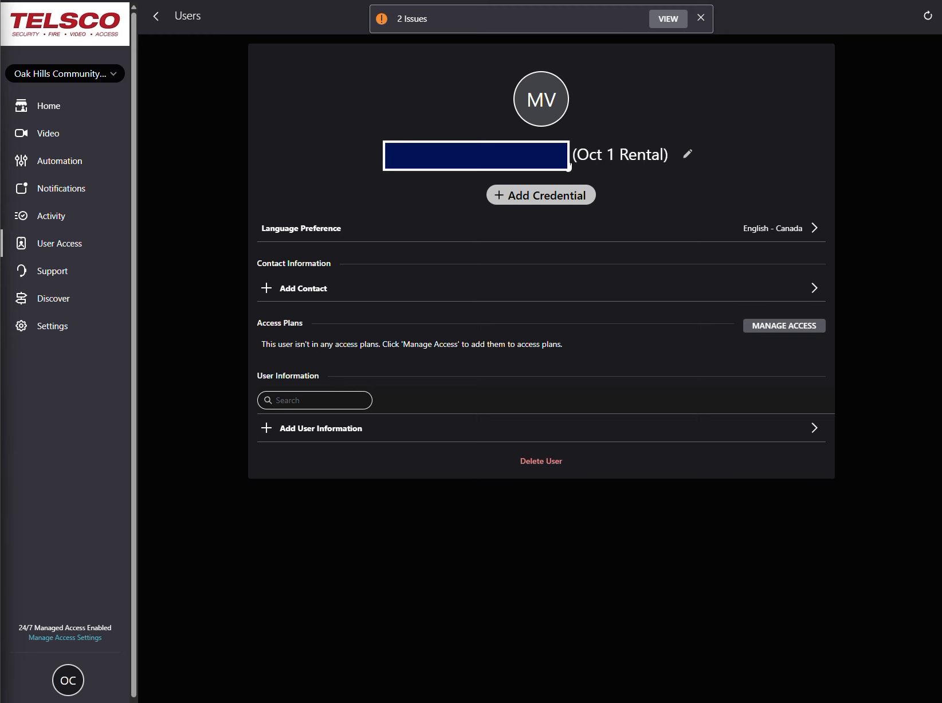
{"action": "left_click", "coordinate": [300, 294]}
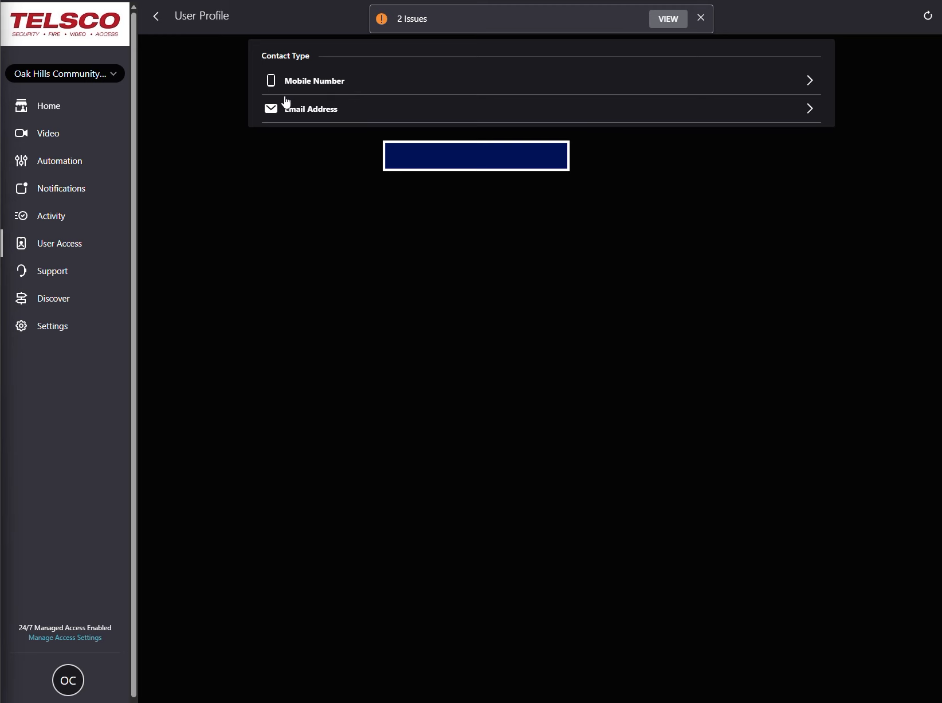
{"action": "left_click", "coordinate": [342, 86]}
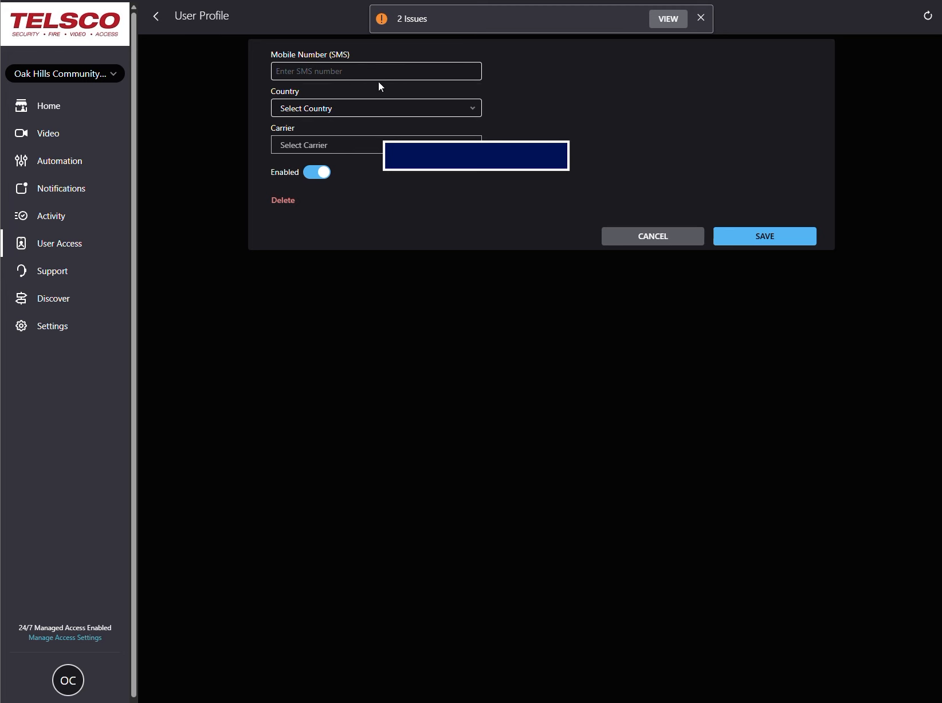
{"action": "left_click", "coordinate": [669, 237]}
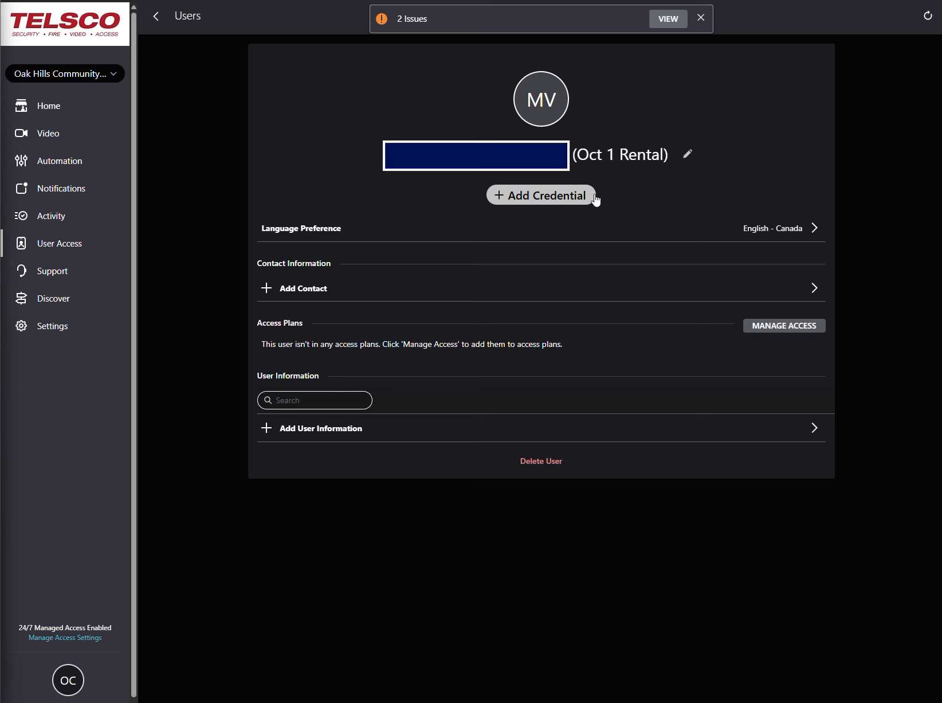
Step: Add a PIN credential to the new user by entering the PIN and assigning it
{"action": "left_click", "coordinate": [535, 196]}
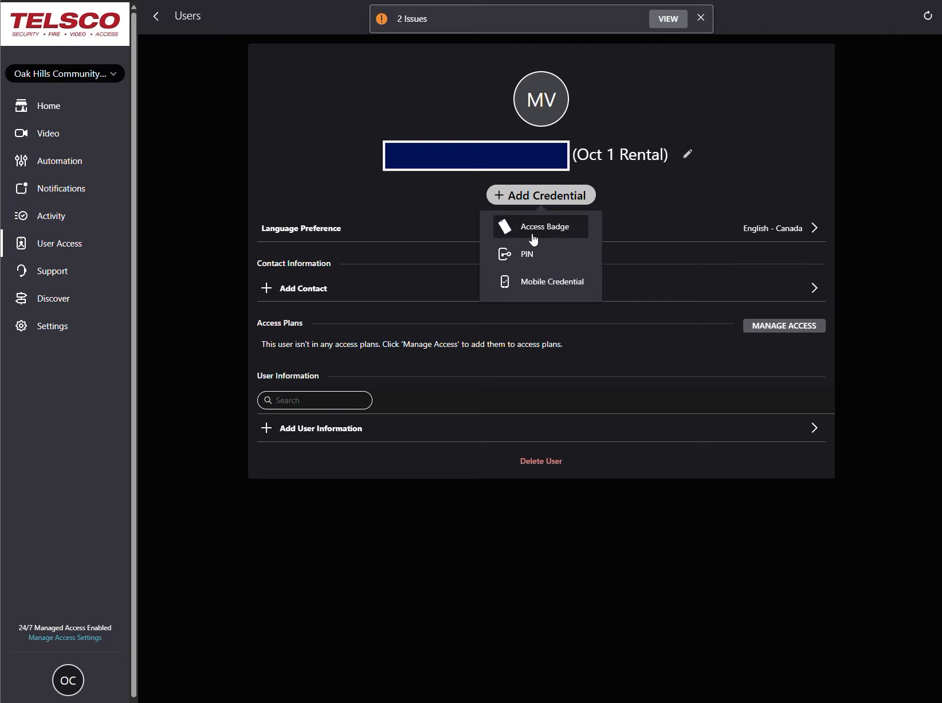
{"action": "left_click", "coordinate": [541, 262]}
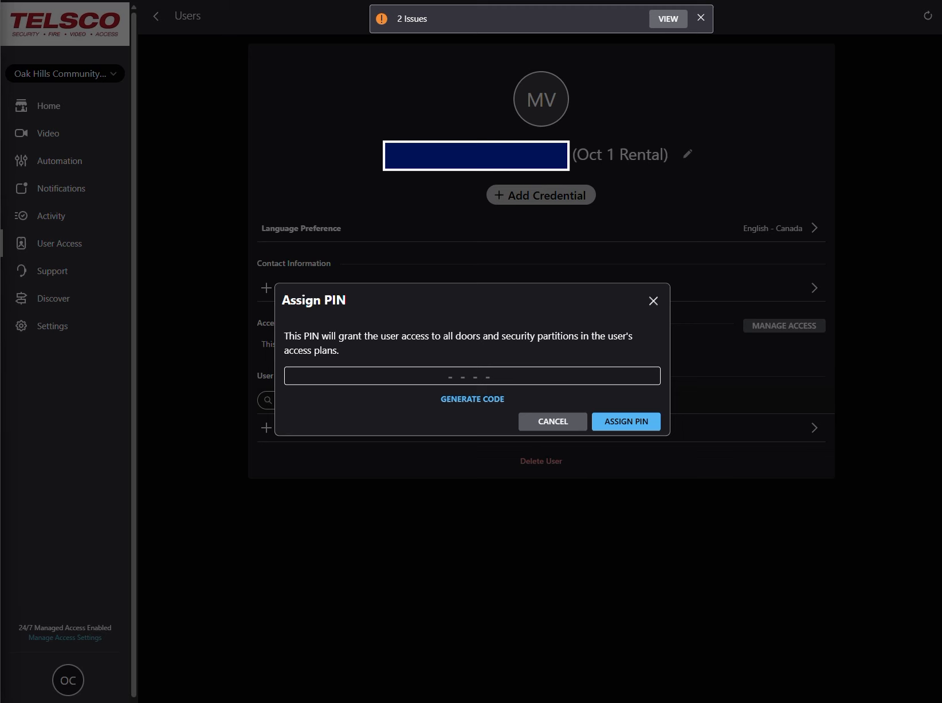
{"action": "left_click", "coordinate": [438, 381]}
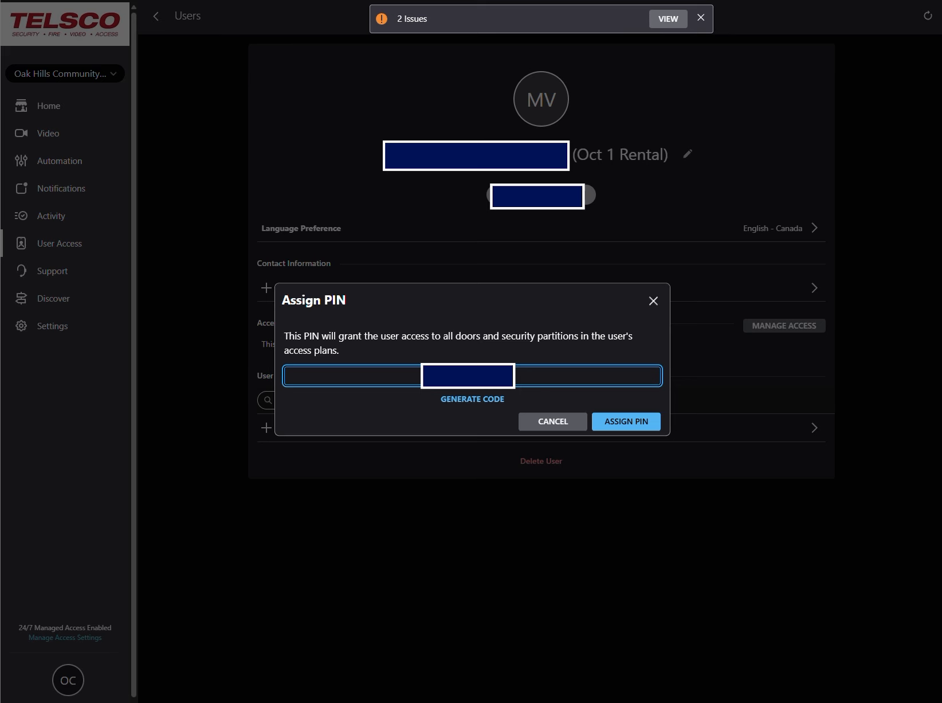
{"action": "left_click", "coordinate": [625, 421]}
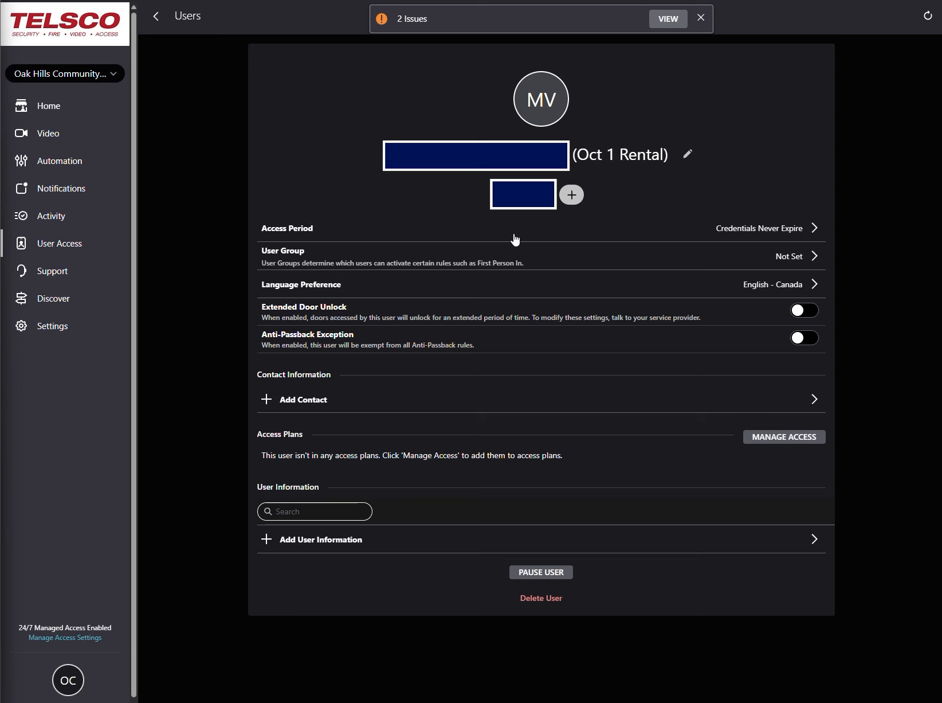
Step: In the user's access period, turn off Credentials never expire and set the start date to 10/01/2025
{"action": "left_click", "coordinate": [762, 233]}
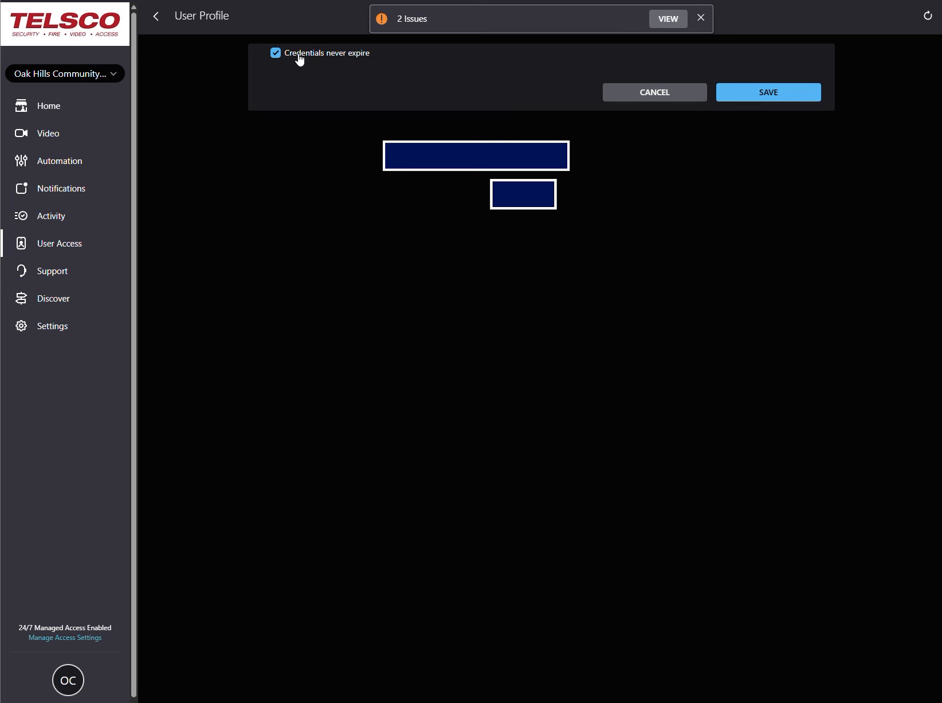
{"action": "left_click", "coordinate": [275, 53]}
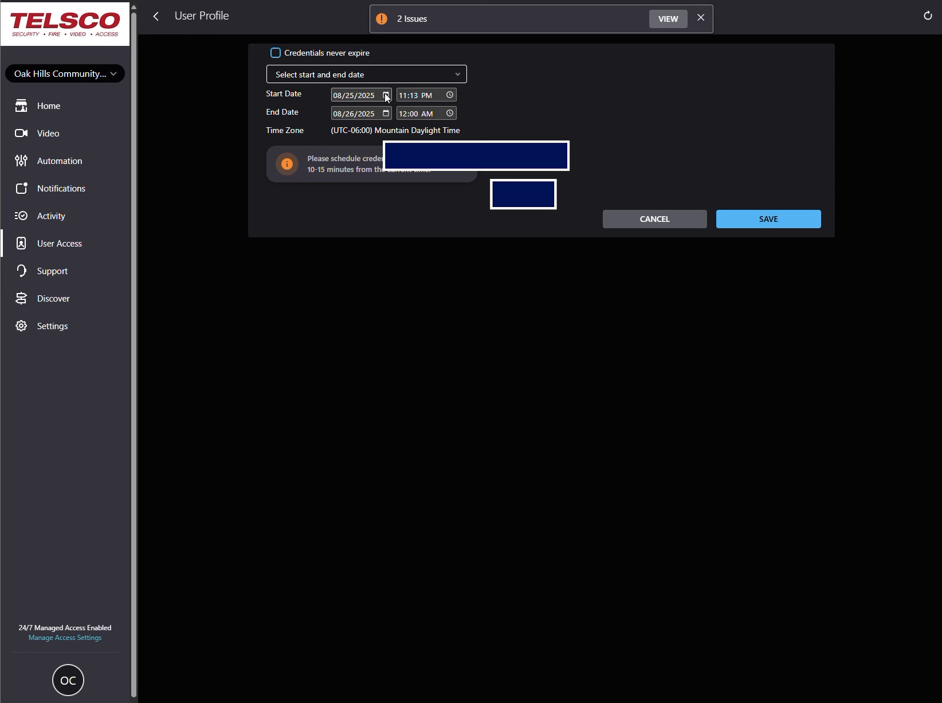
{"action": "left_click", "coordinate": [361, 76]}
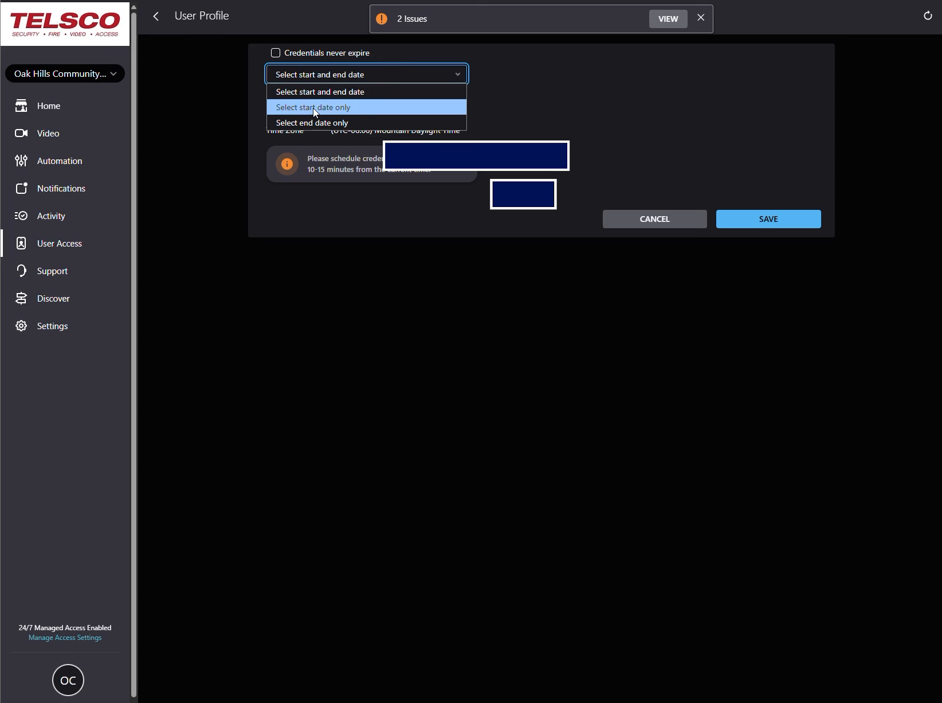
{"action": "left_click", "coordinate": [392, 98]}
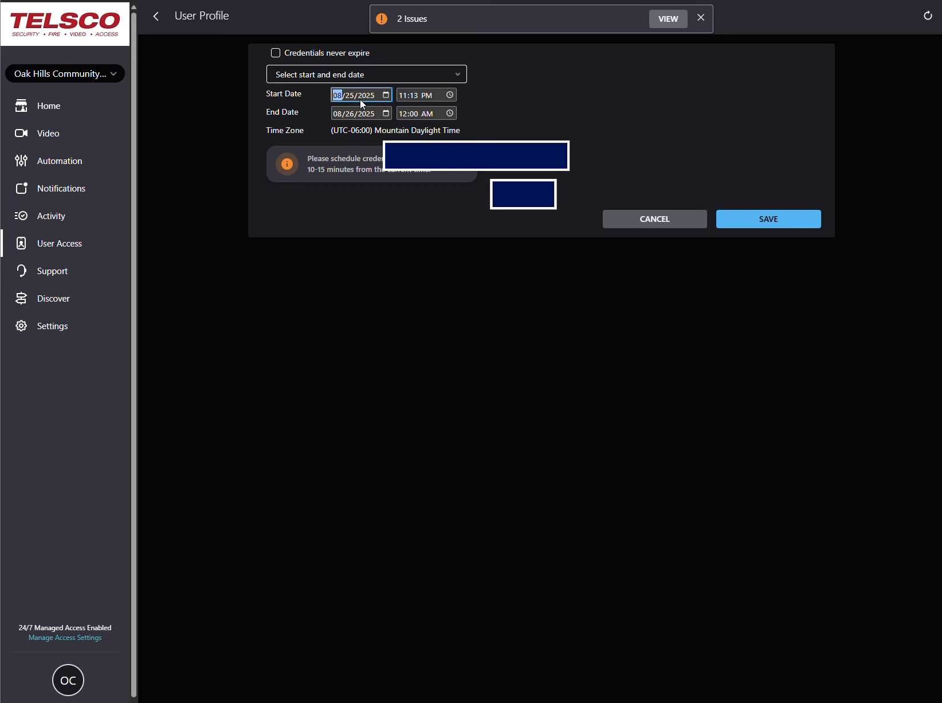
{"action": "left_click", "coordinate": [385, 95]}
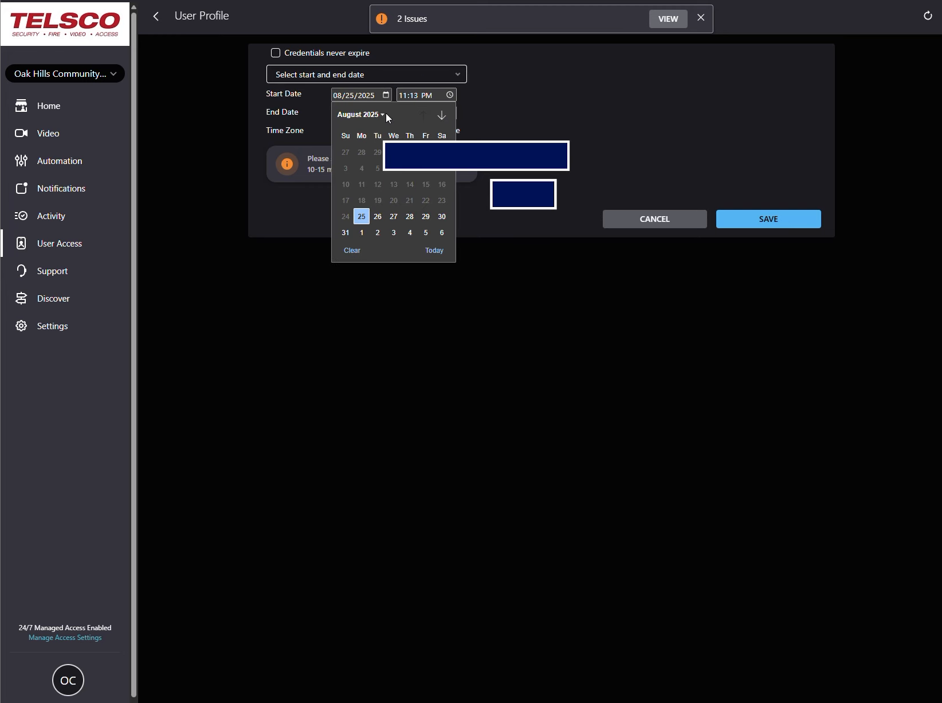
{"action": "left_click", "coordinate": [383, 114]}
{"action": "left_click", "coordinate": [376, 190]}
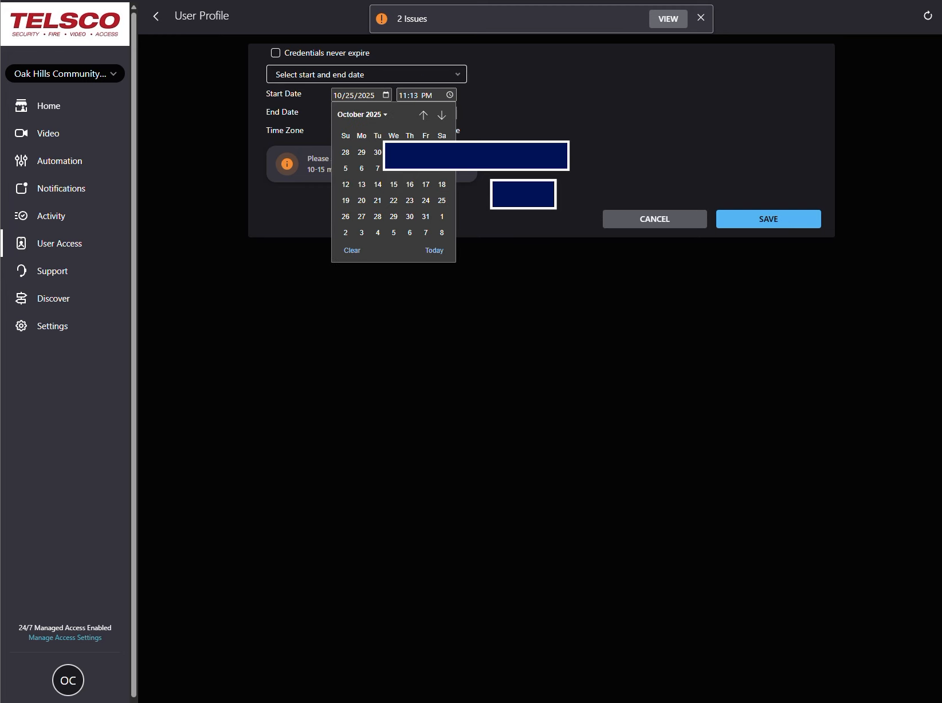
{"action": "left_click", "coordinate": [395, 151]}
Step: Set the access period's start time to 05:45 PM
{"action": "left_click", "coordinate": [405, 94]}
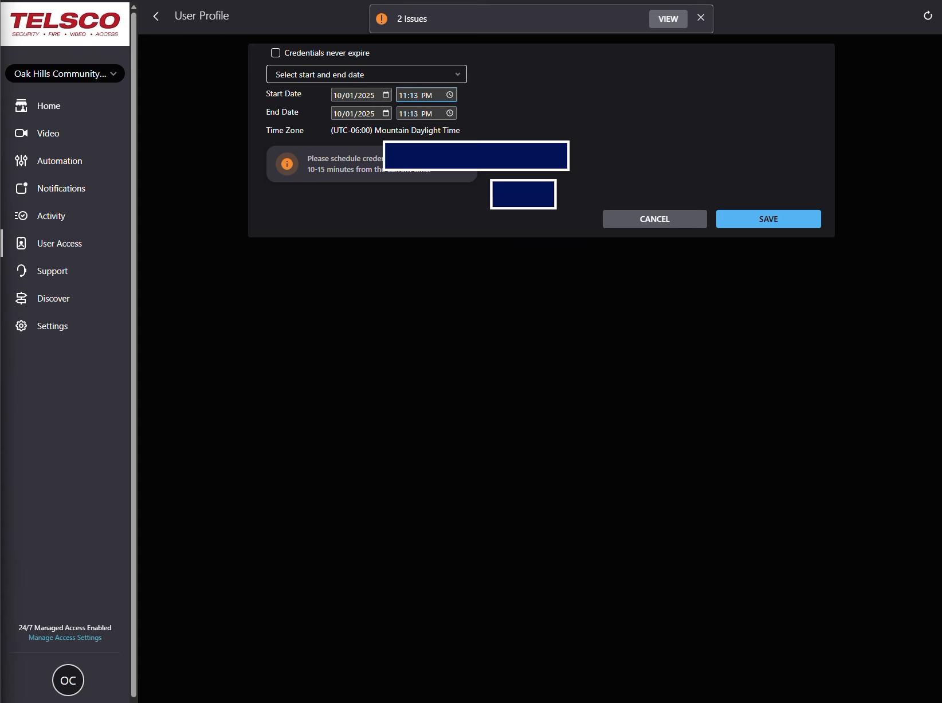
{"action": "left_click", "coordinate": [403, 96]}
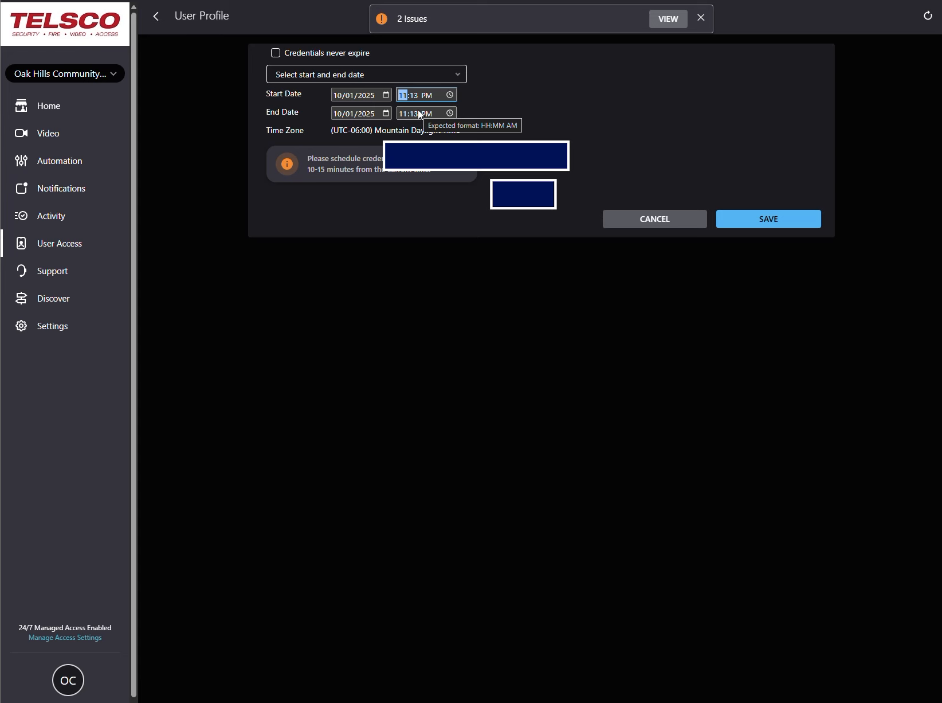
{"action": "type", "text": "06"}
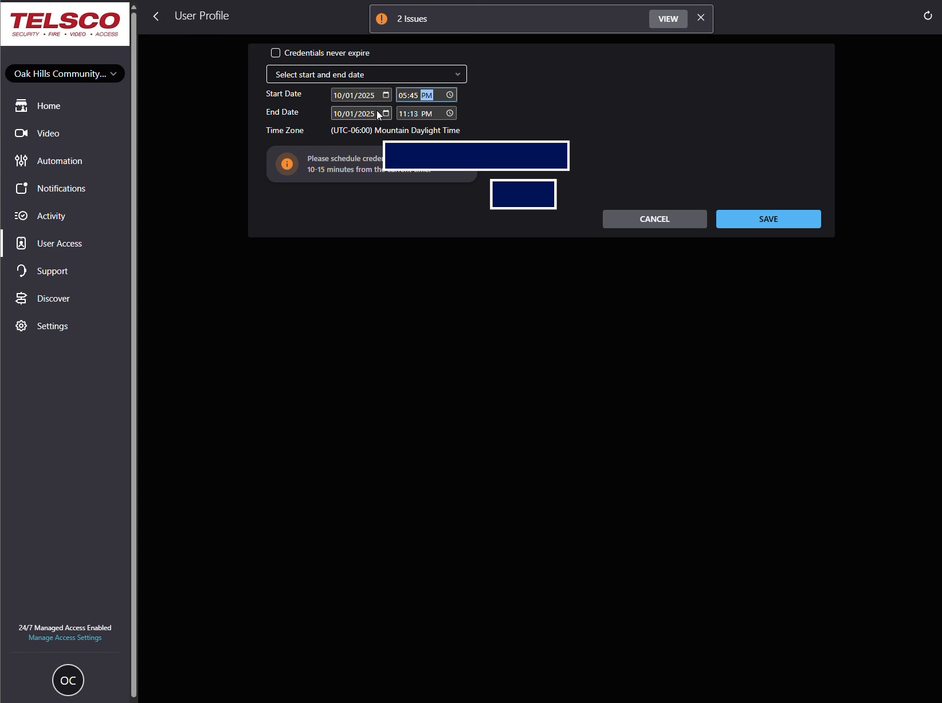
Step: Set the access period's end time to 09:30 PM and save the period
{"action": "left_click", "coordinate": [403, 113]}
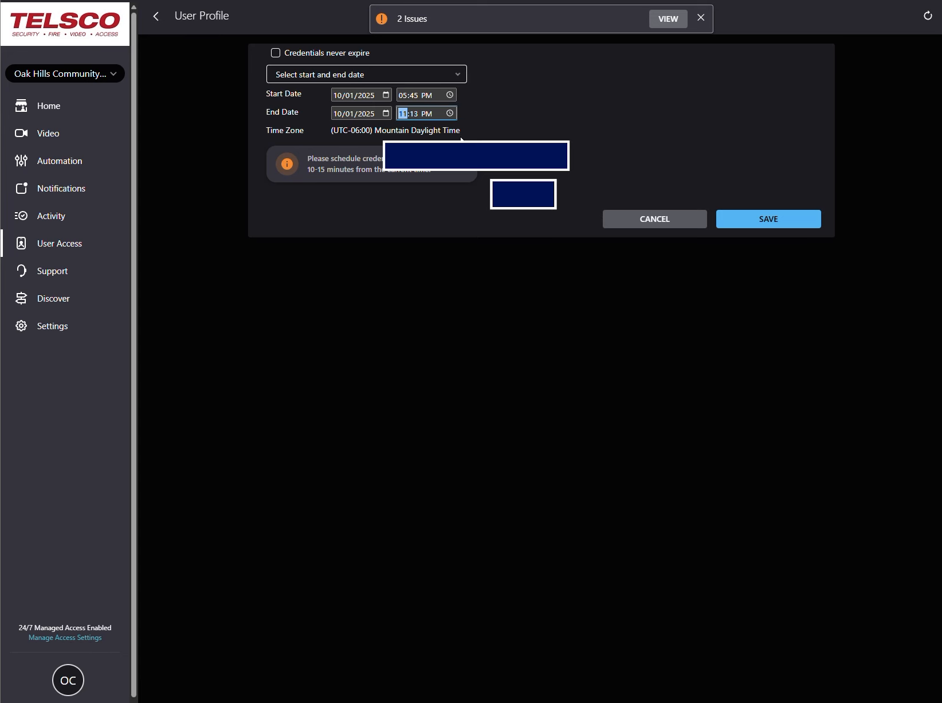
{"action": "type", "text": "21"}
{"action": "key", "text": "shift+Tab"}
{"action": "type", "text": "930"}
{"action": "left_click", "coordinate": [485, 134]}
{"action": "left_click", "coordinate": [773, 223]}
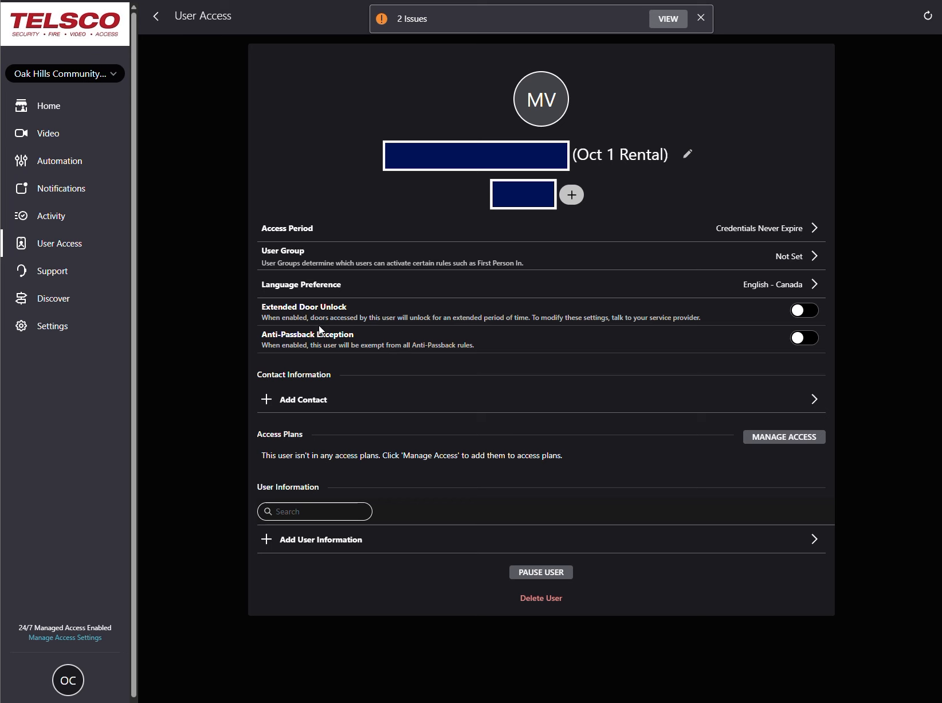
Step: Open the access plan assignment for the user and look through the available plans
{"action": "left_click", "coordinate": [765, 438]}
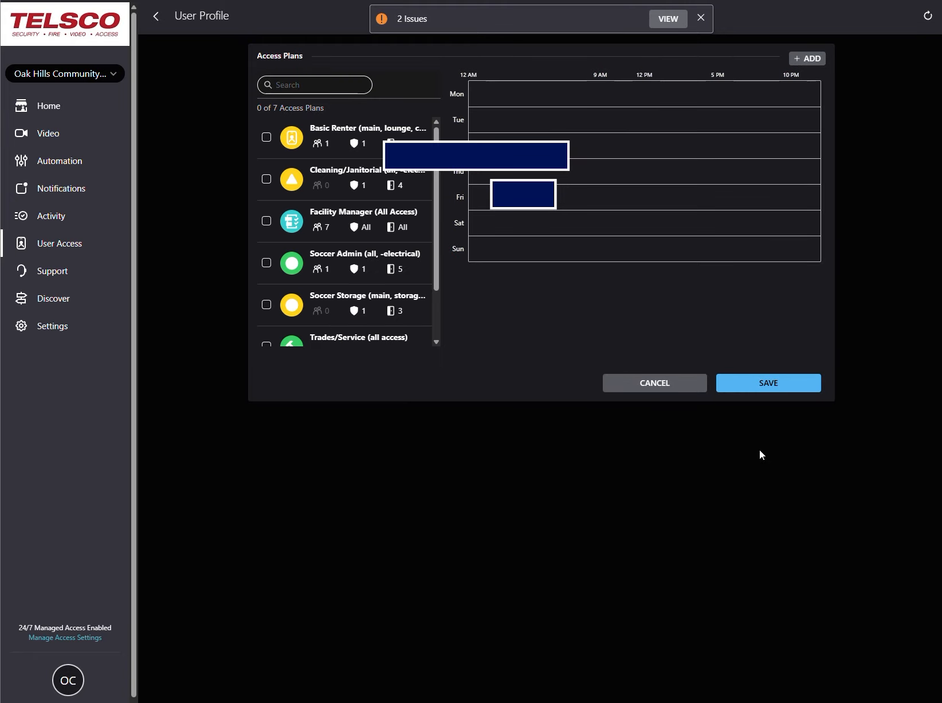
{"action": "left_click", "coordinate": [657, 384]}
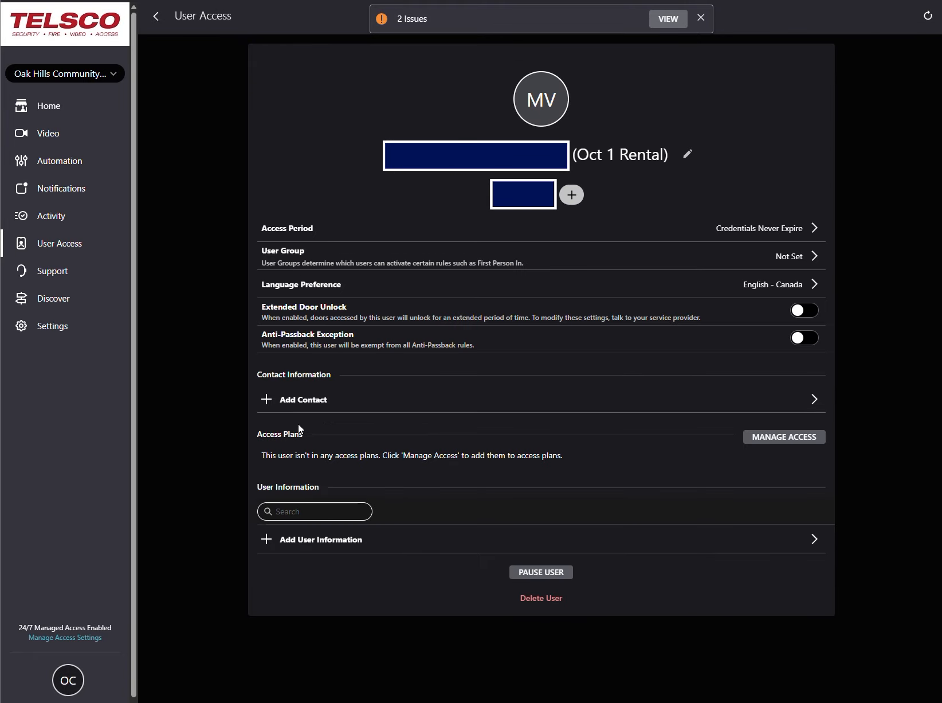
{"action": "left_click", "coordinate": [768, 438]}
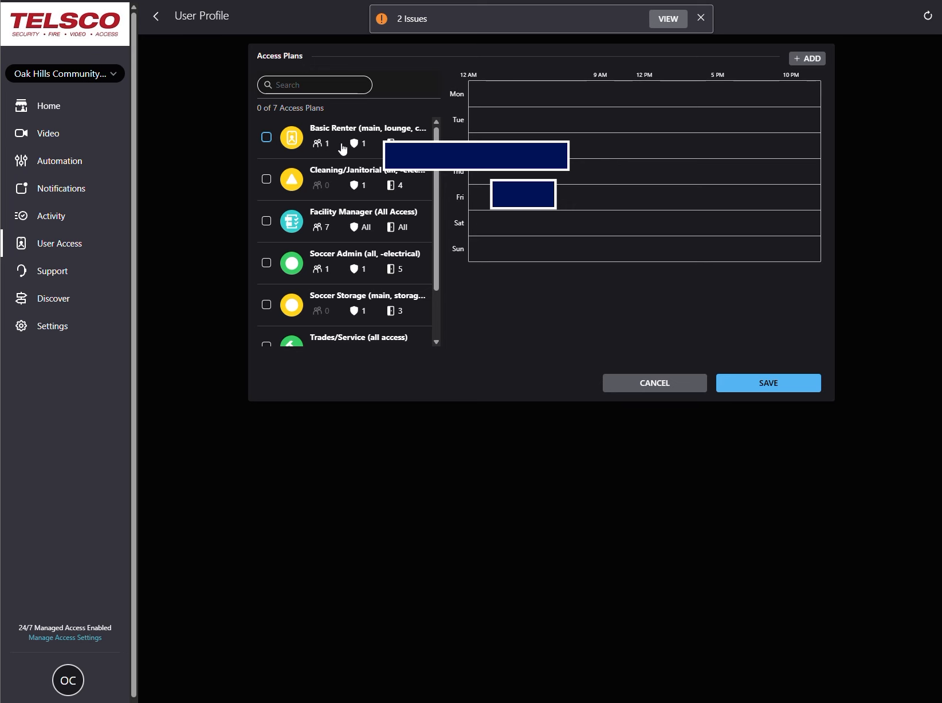
{"action": "left_click_drag", "start_coordinate": [437, 175], "coordinate": [438, 222]}
{"action": "scroll", "coordinate": [438, 227], "scroll_direction": "up", "scroll_amount": 2}
Step: Preview the weekly schedules of the Basic Renter and Trusted Renter plans, clearing each selection again
{"action": "left_click", "coordinate": [266, 137]}
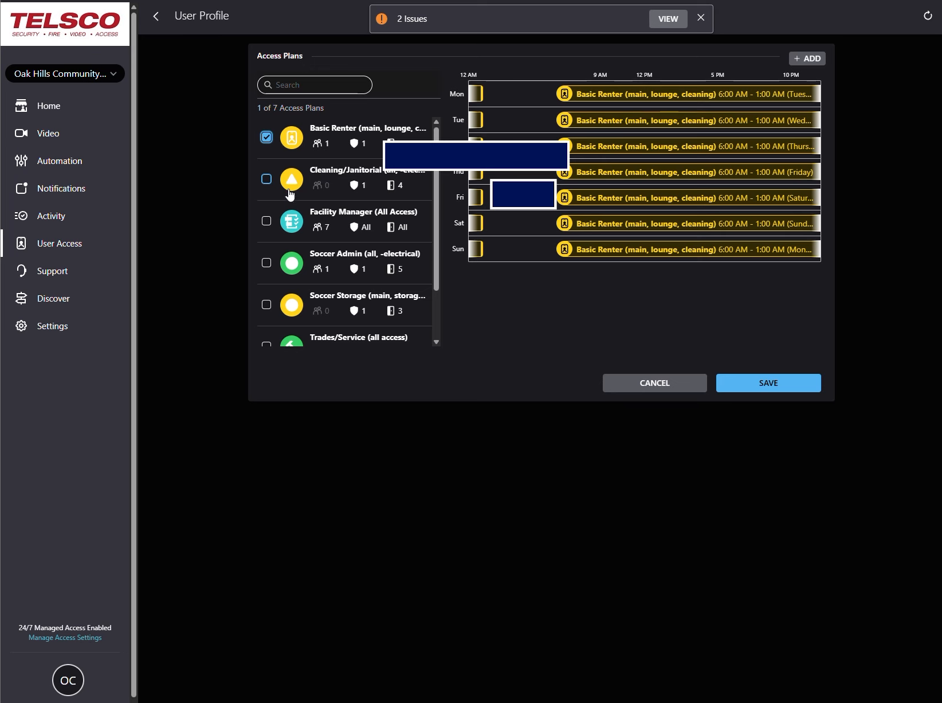
{"action": "left_click", "coordinate": [267, 138]}
{"action": "scroll", "coordinate": [346, 220], "scroll_direction": "down", "scroll_amount": 2}
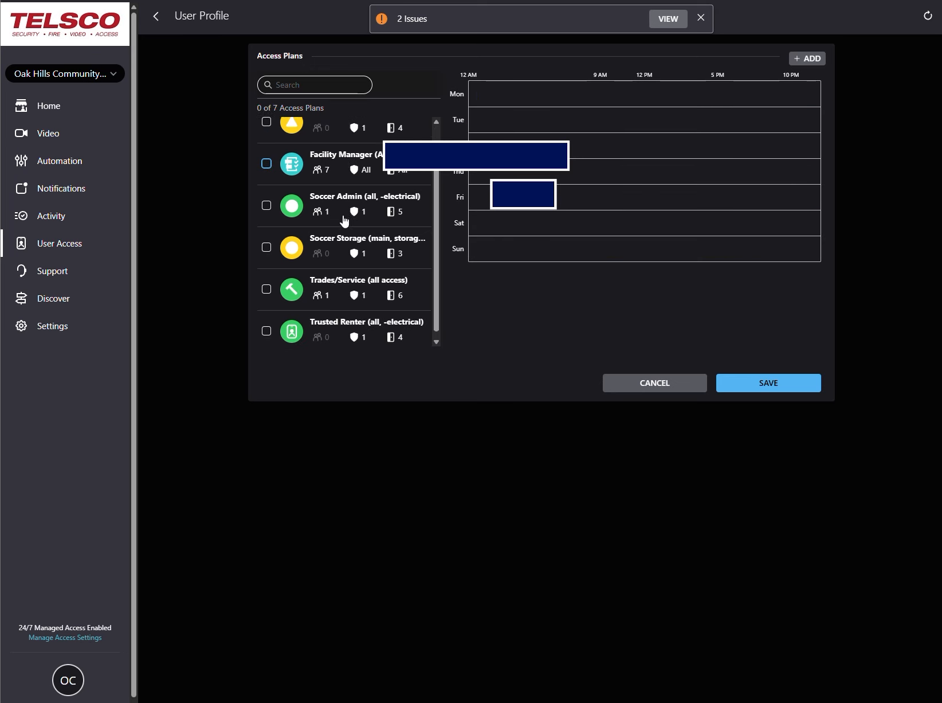
{"action": "left_click", "coordinate": [266, 325]}
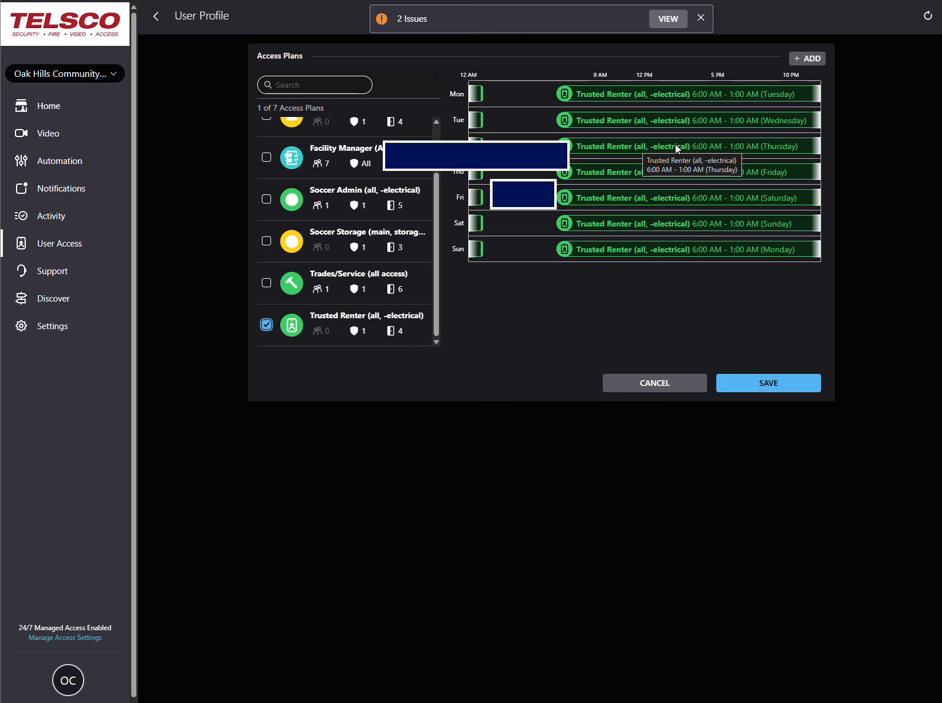
{"action": "left_click", "coordinate": [267, 324]}
{"action": "scroll", "coordinate": [313, 328], "scroll_direction": "up", "scroll_amount": 2}
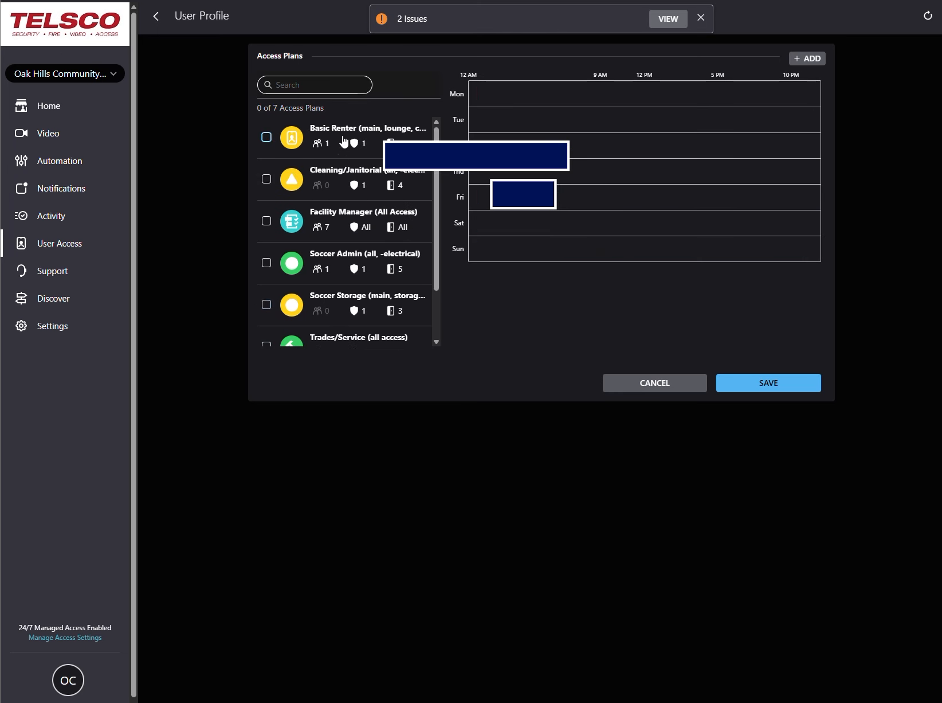
Step: Assign the Basic Renter access plan to the user and save it
{"action": "left_click", "coordinate": [267, 136]}
{"action": "left_click", "coordinate": [779, 387]}
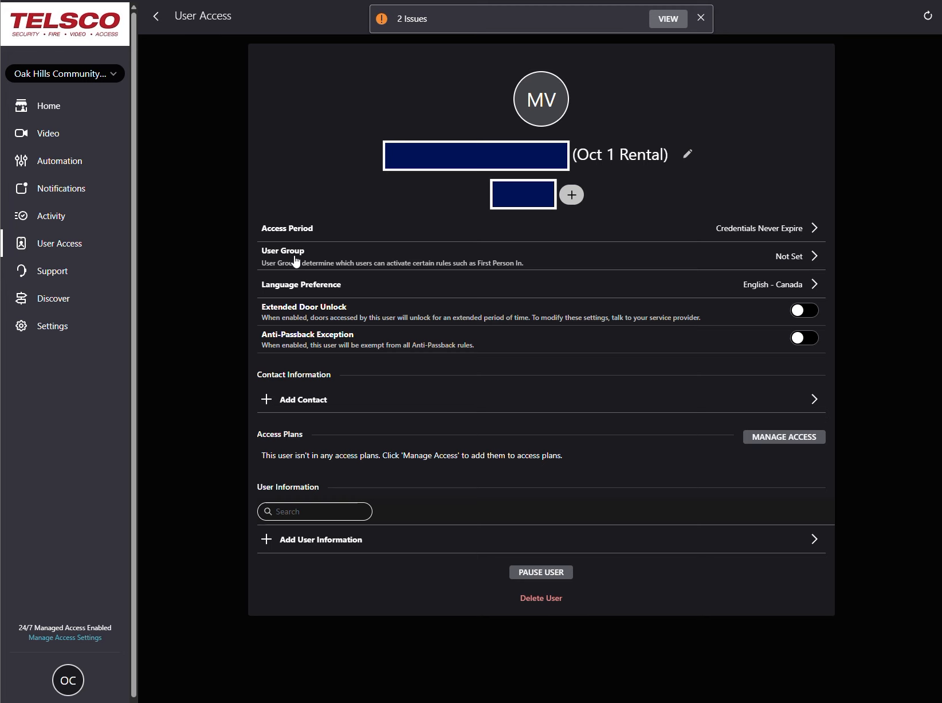
Step: Set the user's User Group to Renter and save it
{"action": "left_click", "coordinate": [296, 259]}
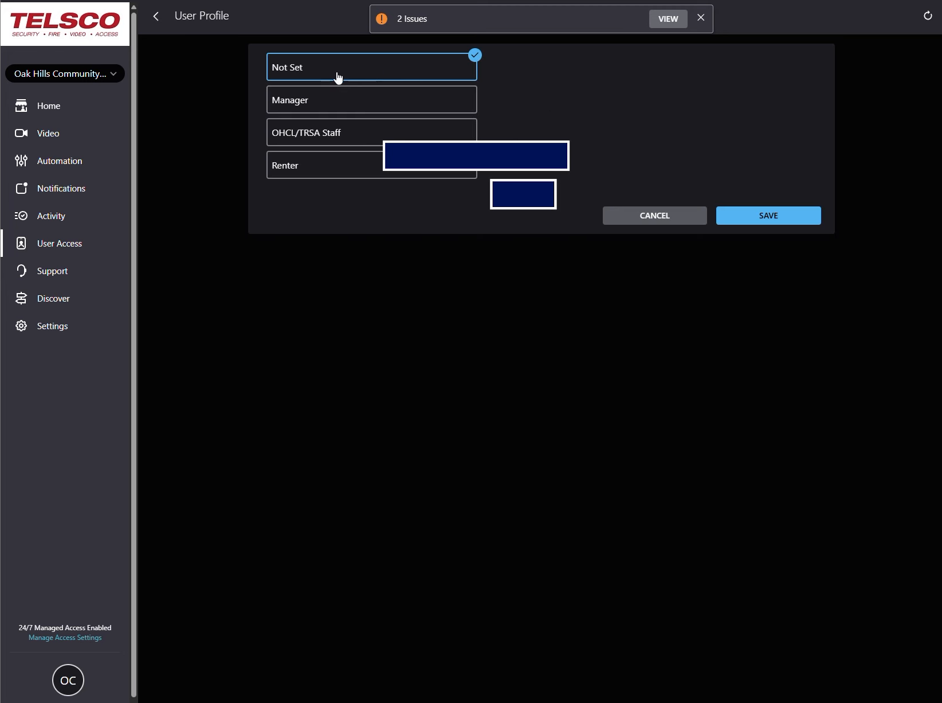
{"action": "left_click", "coordinate": [332, 172]}
{"action": "left_click", "coordinate": [768, 215]}
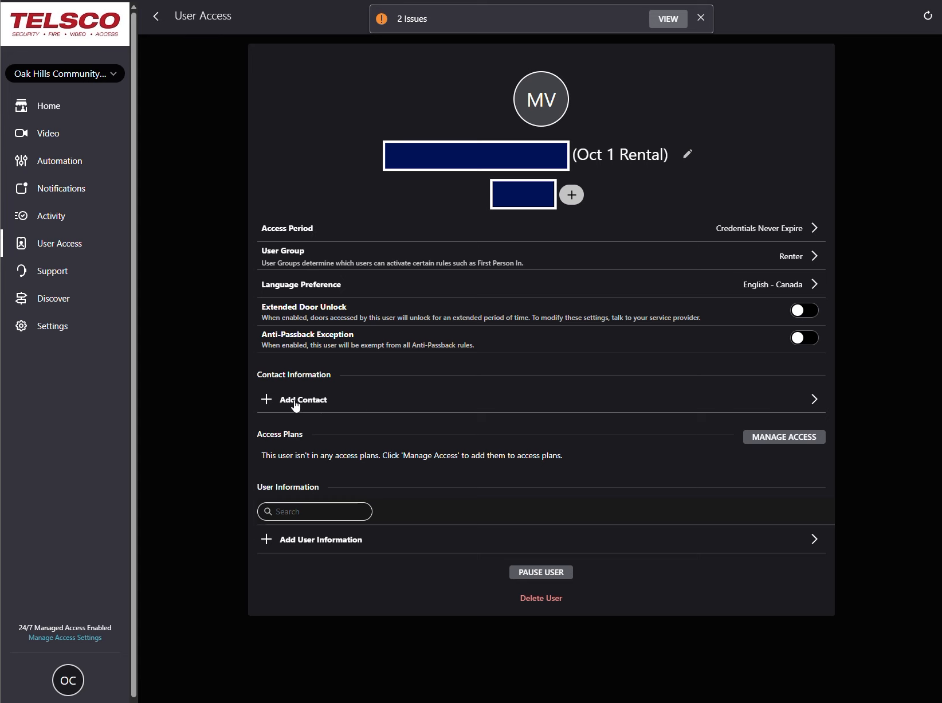
Step: Look at the contact types available for the user and the mobile credential creation dialog, leaving both without adding anything
{"action": "left_click", "coordinate": [334, 402]}
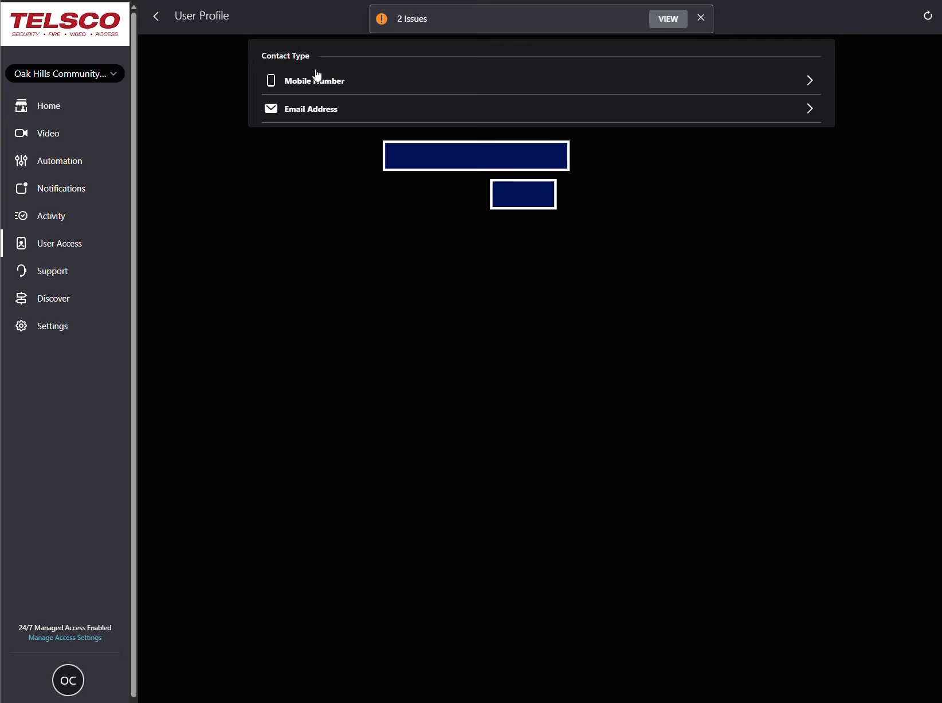
{"action": "left_click", "coordinate": [167, 20]}
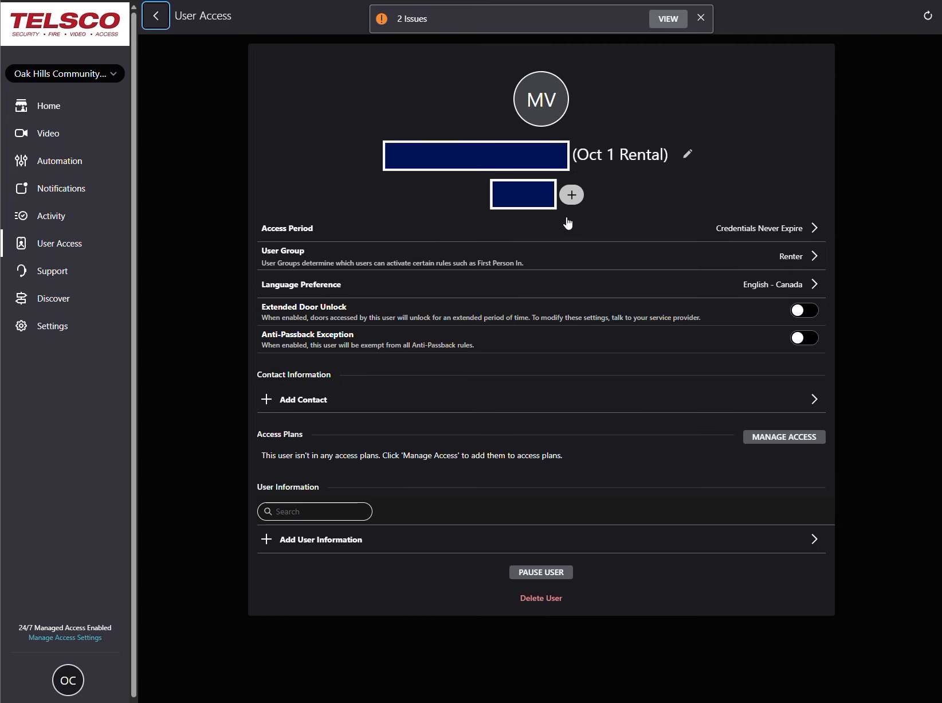
{"action": "left_click", "coordinate": [572, 196]}
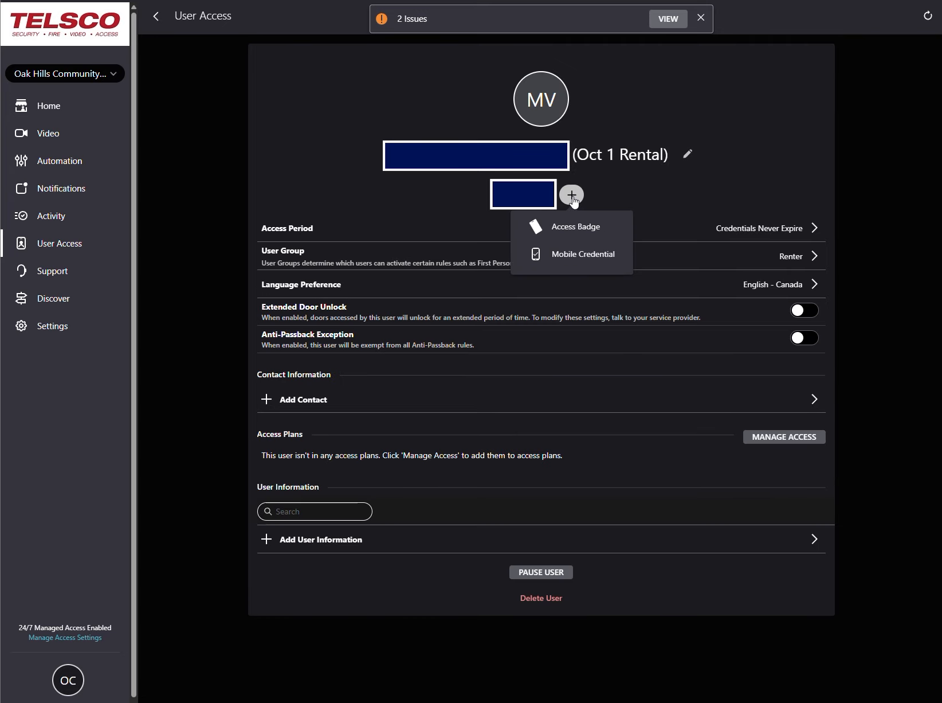
{"action": "left_click", "coordinate": [584, 254]}
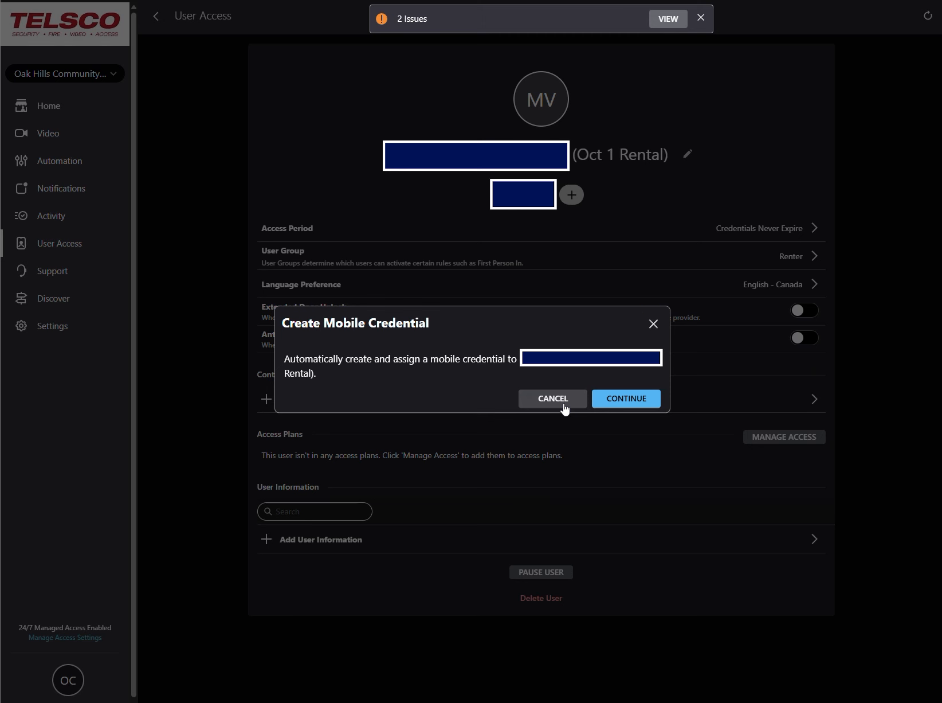
{"action": "left_click", "coordinate": [563, 403]}
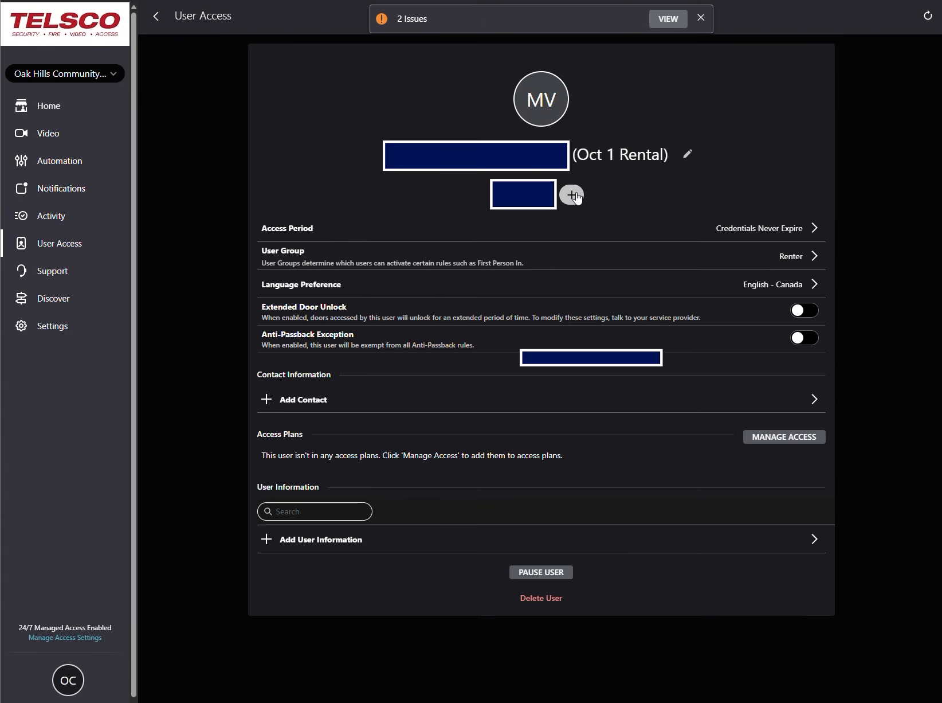
Step: Explore assigning an access badge by scanning, with Office Door as the reader, and return to the choice of assignment methods
{"action": "left_click", "coordinate": [572, 195]}
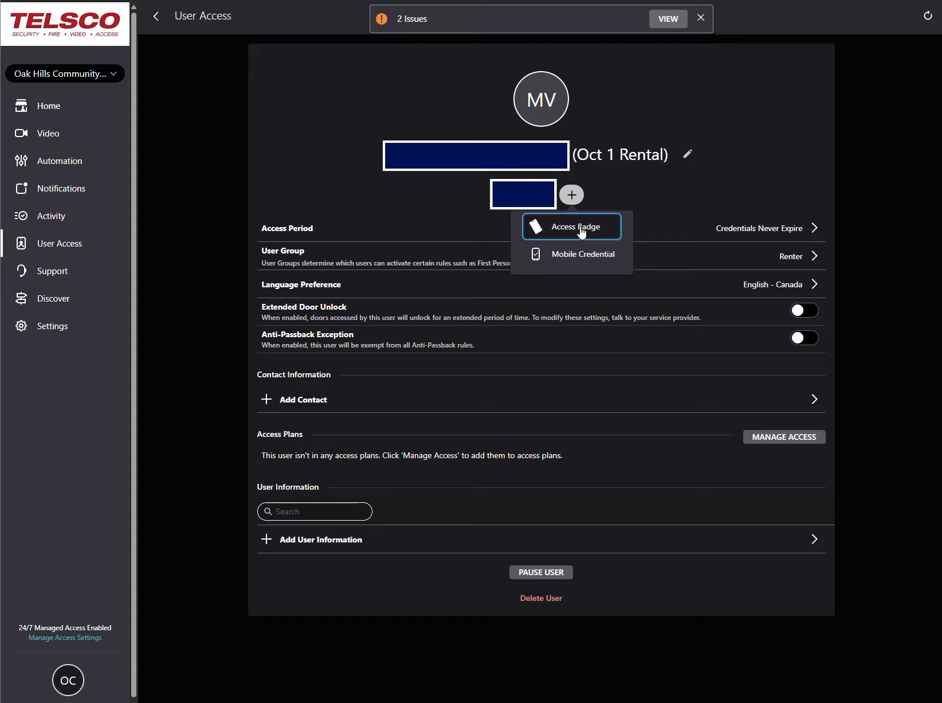
{"action": "left_click", "coordinate": [580, 230]}
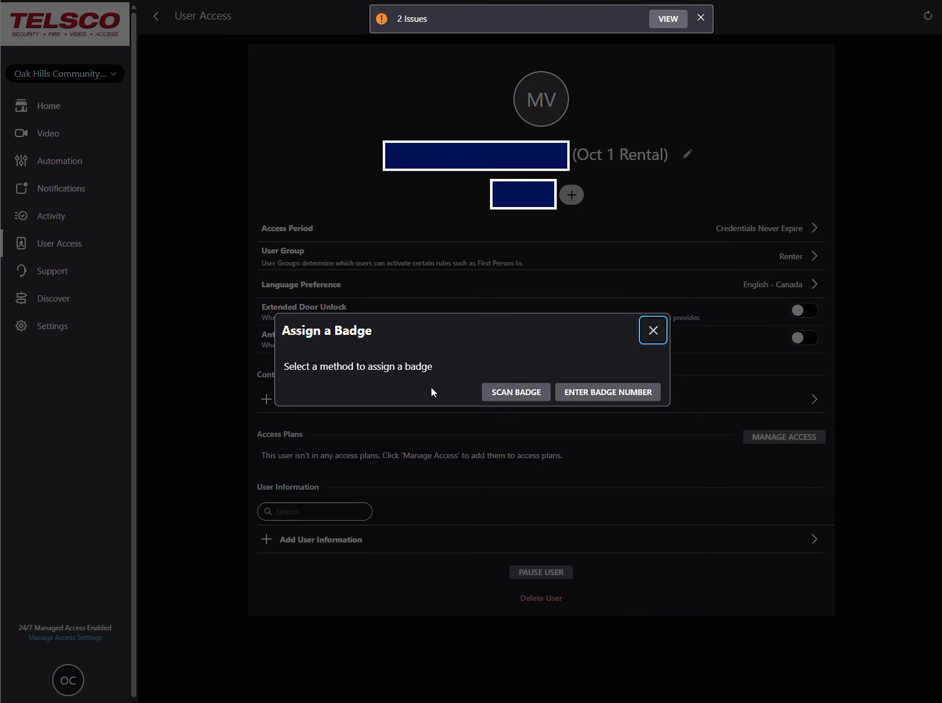
{"action": "left_click", "coordinate": [523, 393]}
{"action": "left_click", "coordinate": [347, 380]}
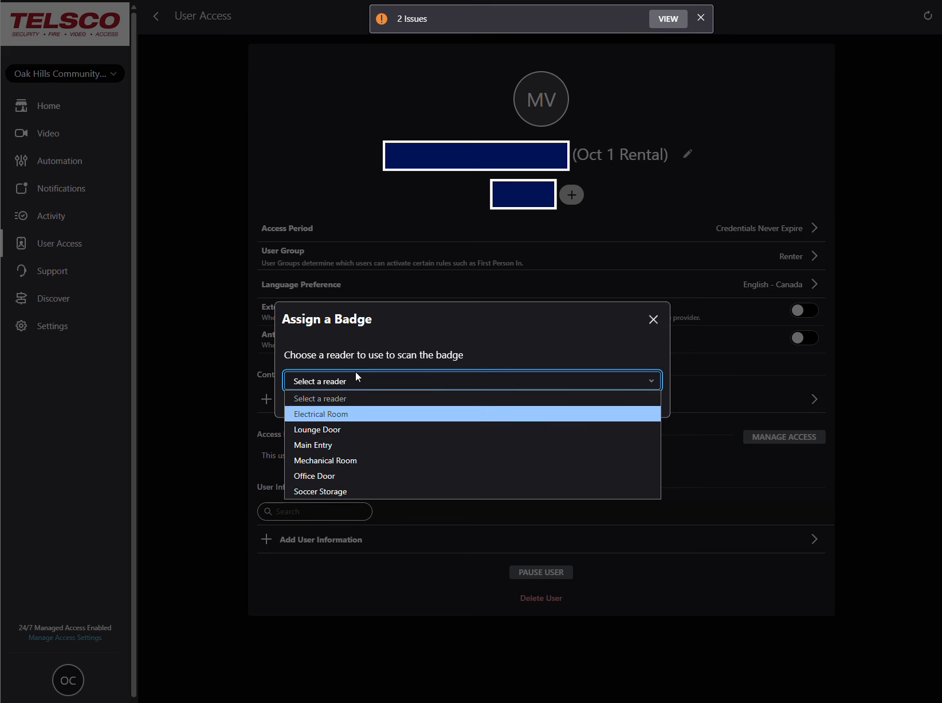
{"action": "left_click", "coordinate": [343, 477]}
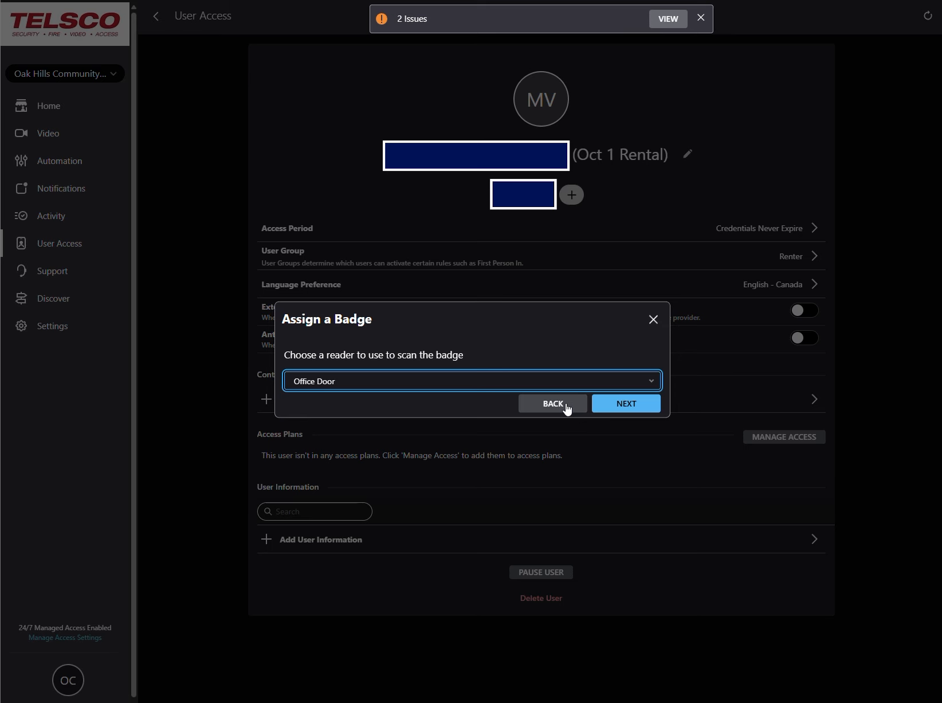
{"action": "left_click", "coordinate": [566, 409]}
Step: Look at the manual badge number entry form, return to the assignment methods and close the badge assignment without assigning one
{"action": "left_click", "coordinate": [603, 394]}
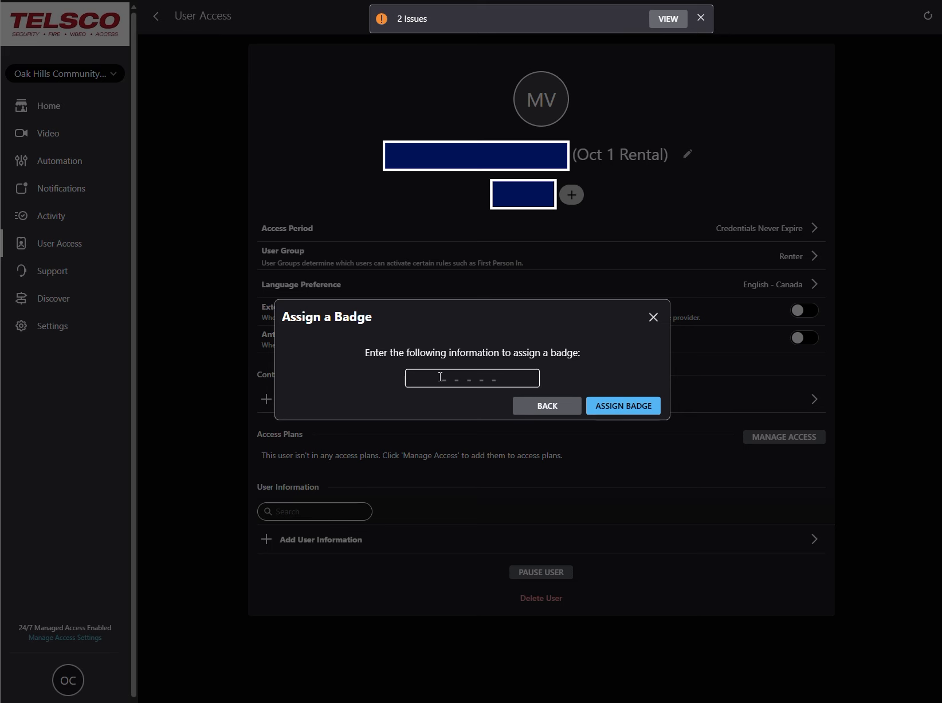
{"action": "left_click", "coordinate": [550, 404]}
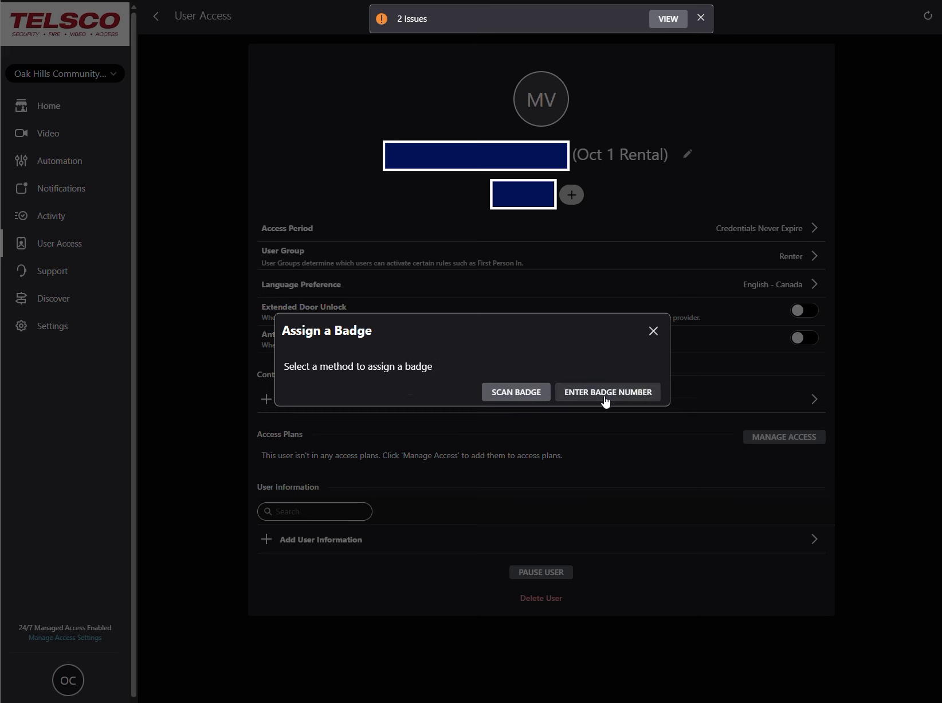
{"action": "left_click", "coordinate": [606, 394]}
{"action": "left_click", "coordinate": [550, 404]}
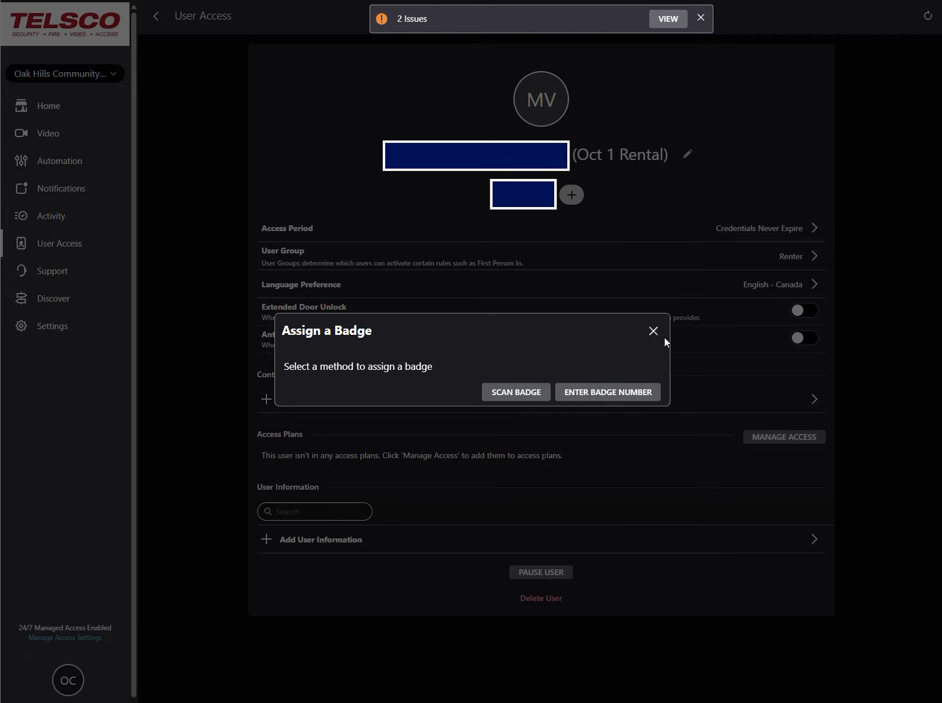
{"action": "left_click", "coordinate": [653, 330]}
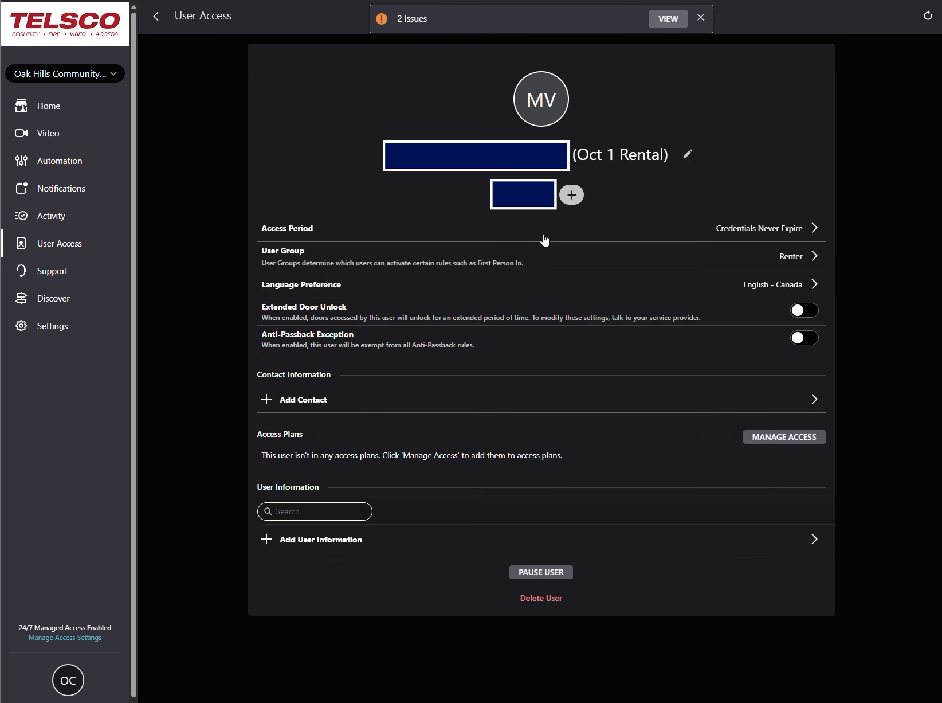